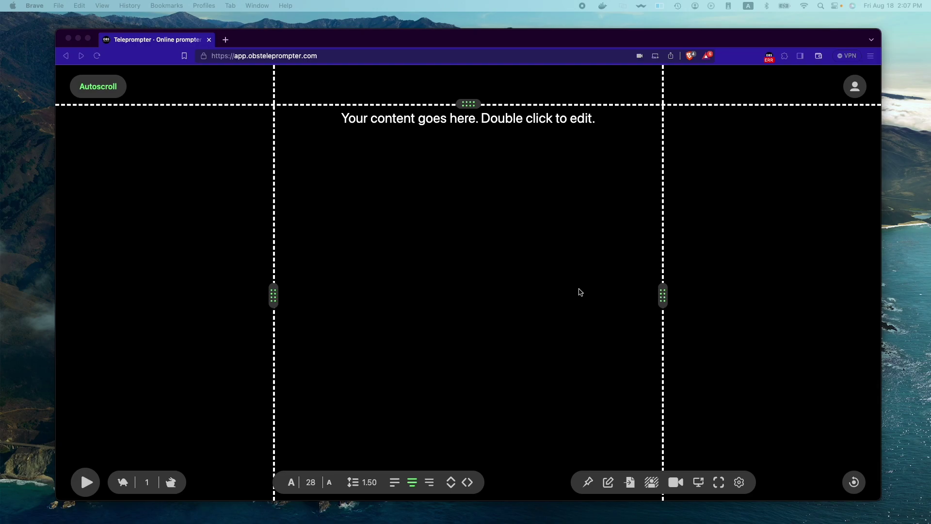
Step: Turn on the webcam background so the mannequin feed shows behind the prompt text
{"action": "left_click", "coordinate": [676, 482]}
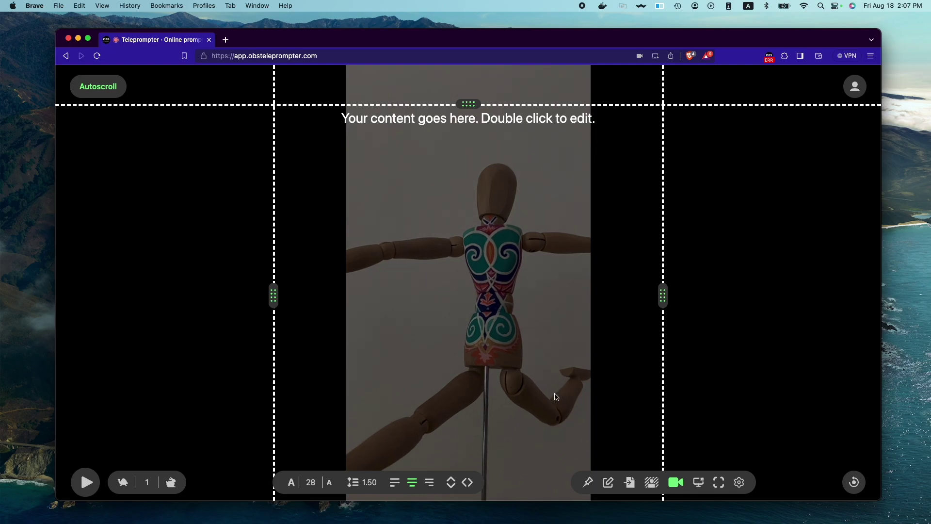
Step: Open the recording settings and keep the default microphone as the audio source
{"action": "left_click", "coordinate": [740, 483]}
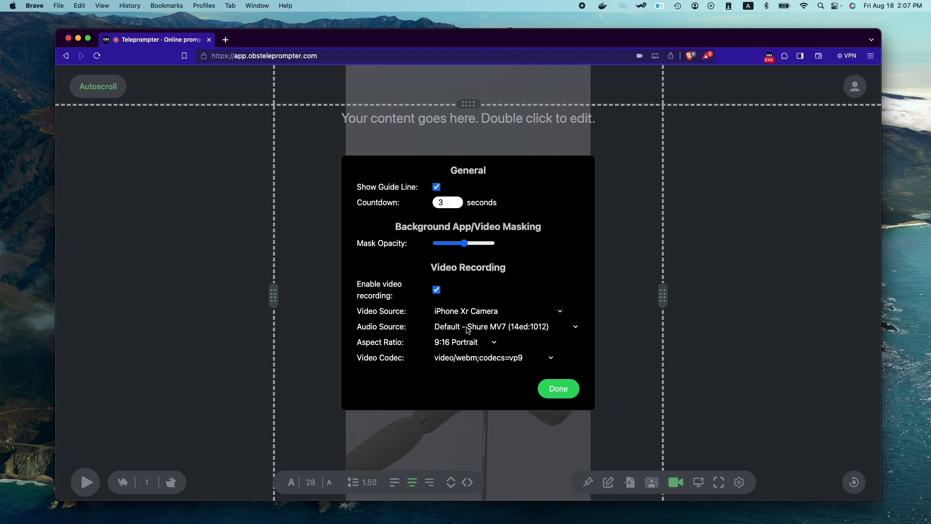
{"action": "left_click", "coordinate": [468, 330]}
{"action": "left_click", "coordinate": [468, 330]}
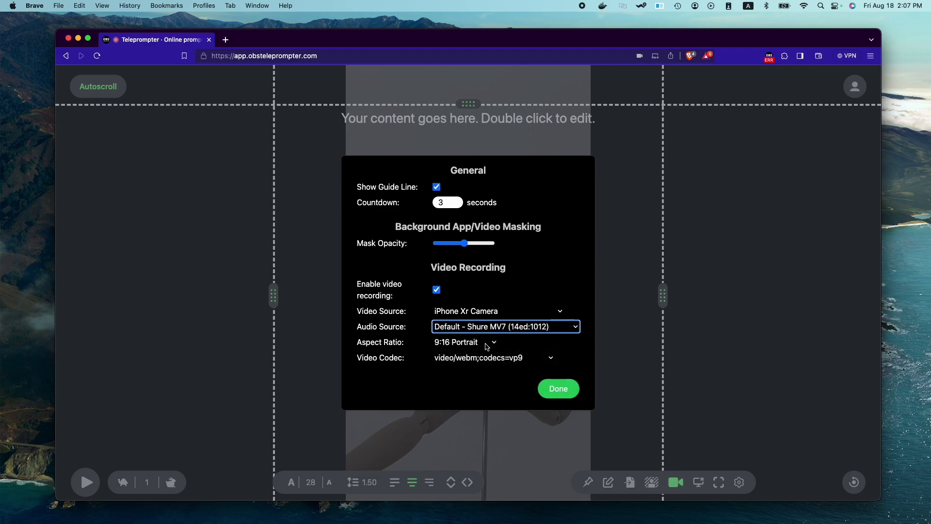
Step: Try the 16:9 Landscape and 1:1 Square aspect ratios, then settle on 9:16 Portrait
{"action": "left_click", "coordinate": [475, 346]}
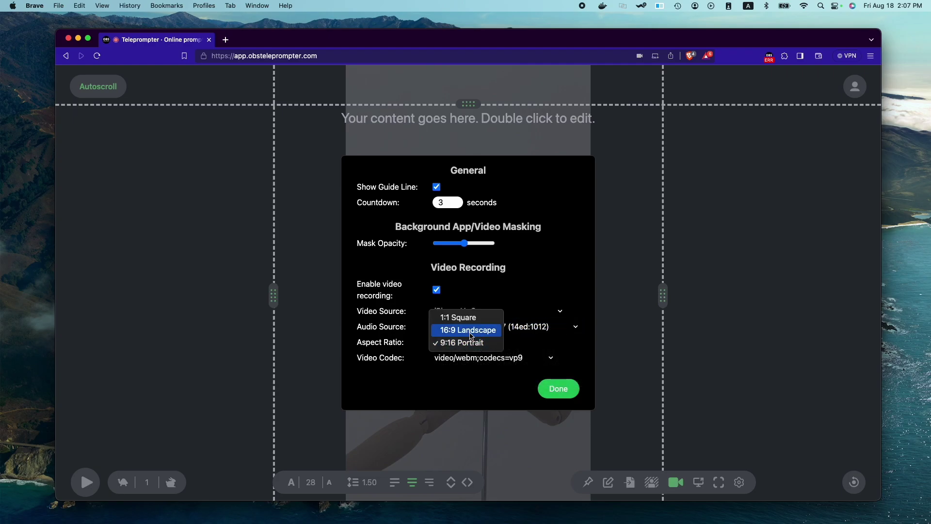
{"action": "left_click", "coordinate": [470, 331]}
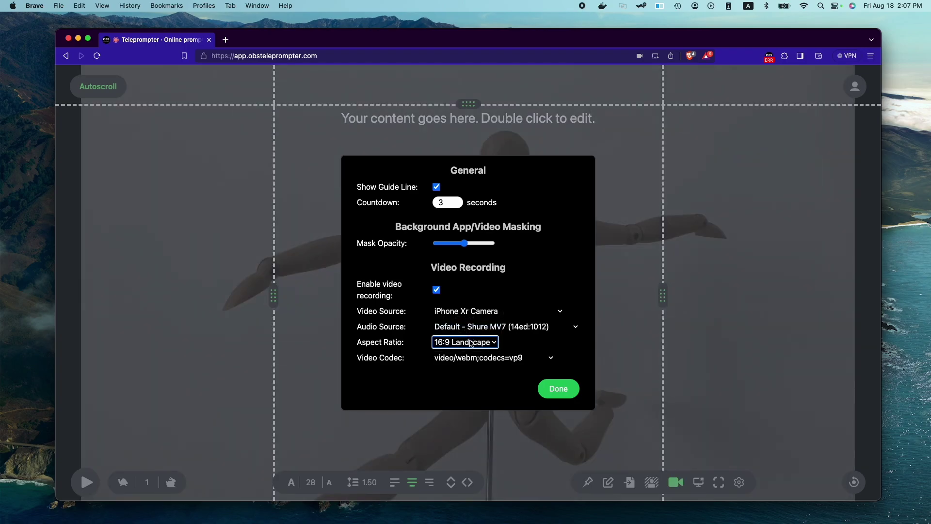
{"action": "left_click", "coordinate": [470, 346]}
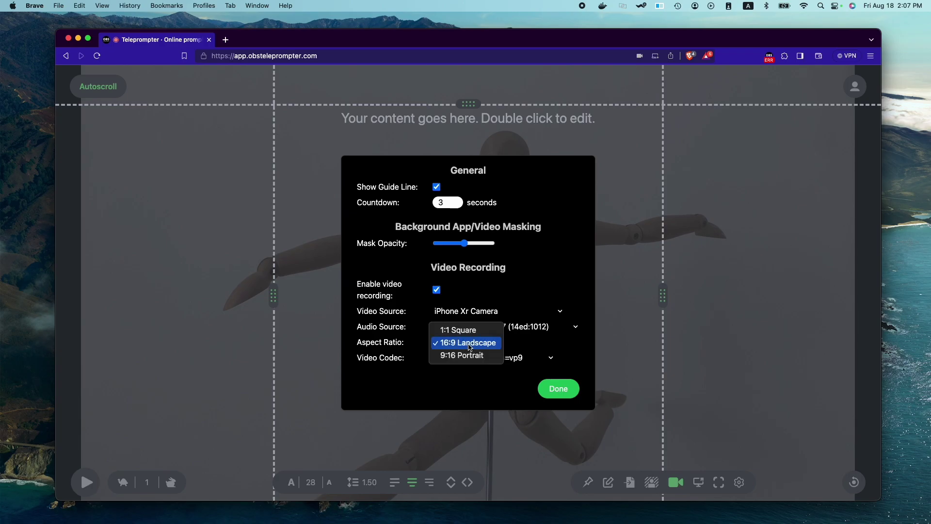
{"action": "left_click", "coordinate": [467, 331]}
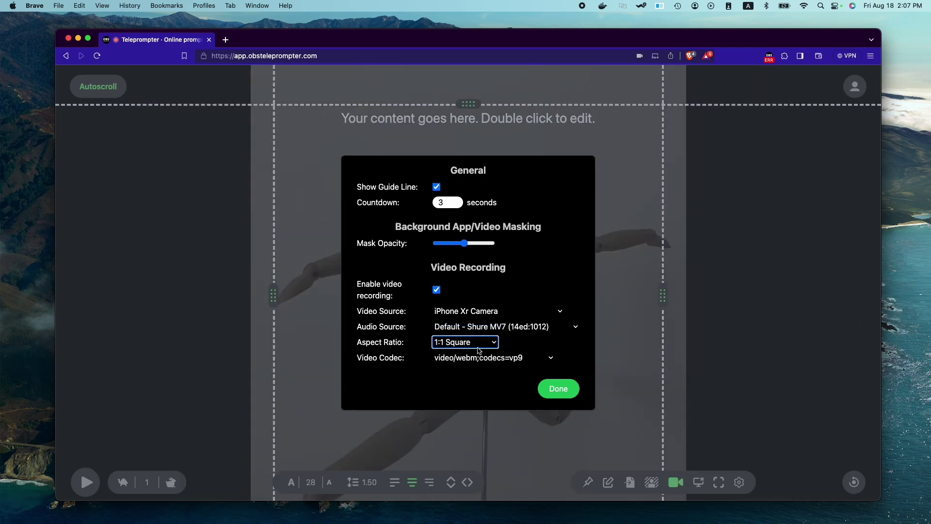
{"action": "left_click", "coordinate": [471, 346]}
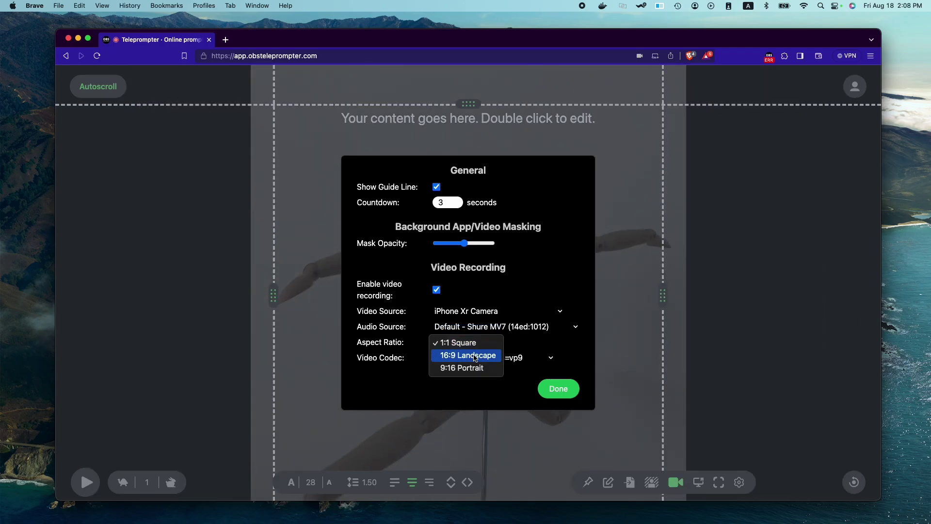
{"action": "left_click", "coordinate": [476, 369]}
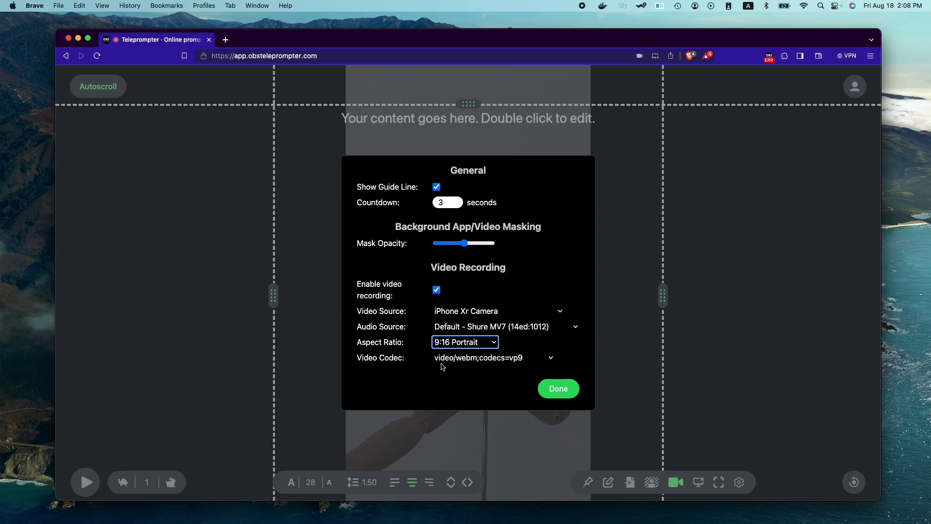
{"action": "left_click", "coordinate": [461, 363]}
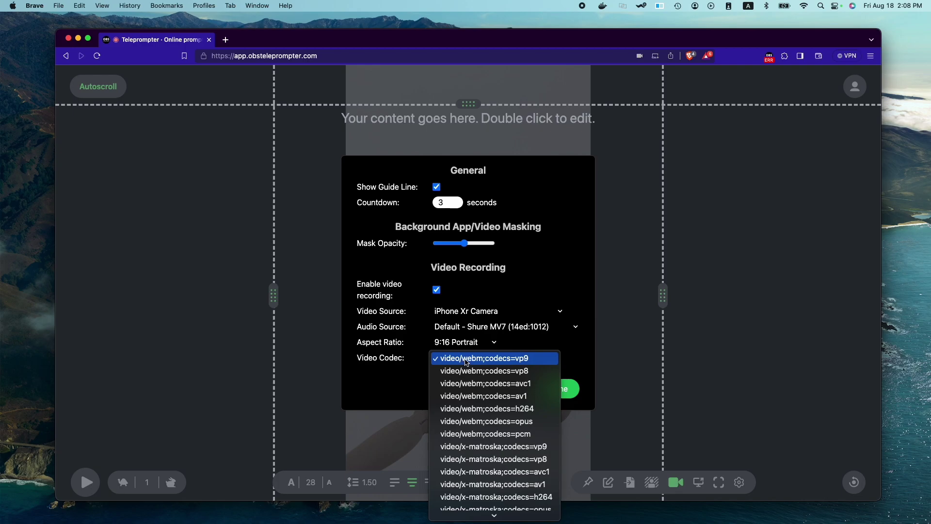
{"action": "left_click", "coordinate": [467, 362]}
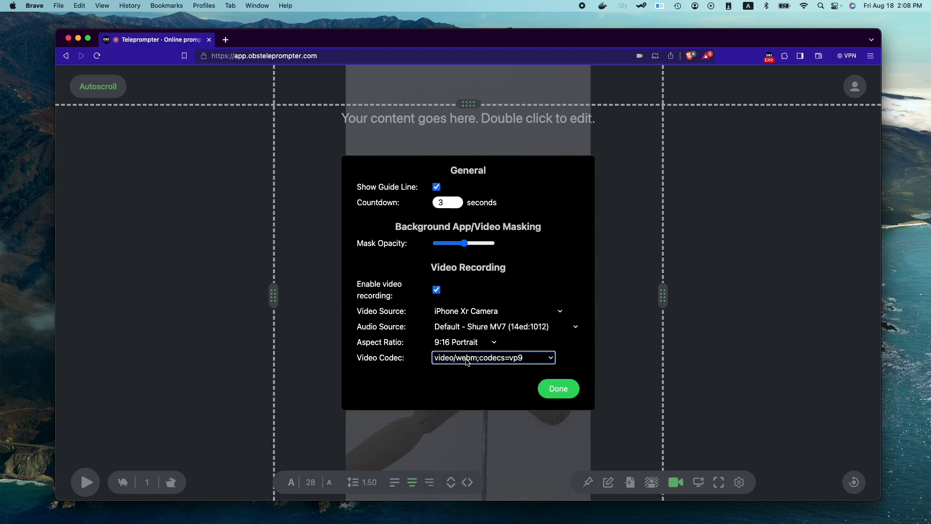
{"action": "left_click", "coordinate": [475, 361]}
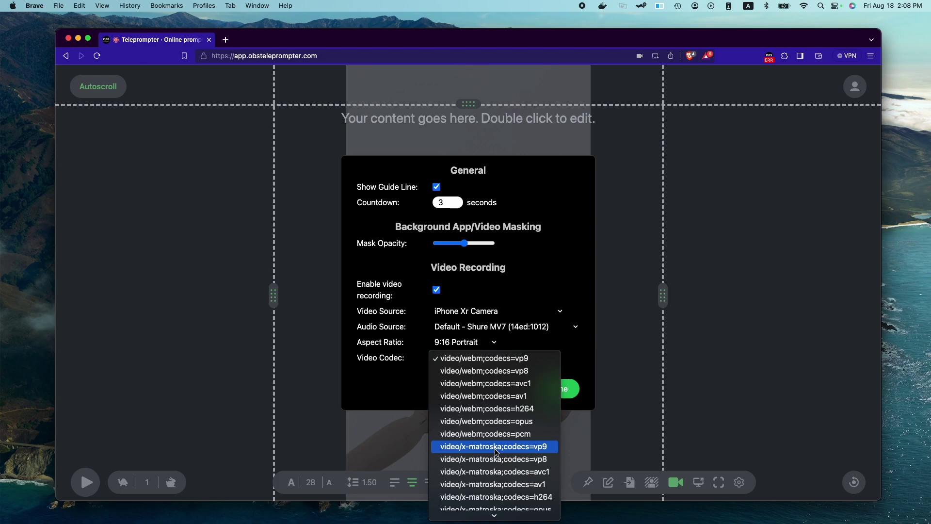
{"action": "left_click", "coordinate": [622, 388]}
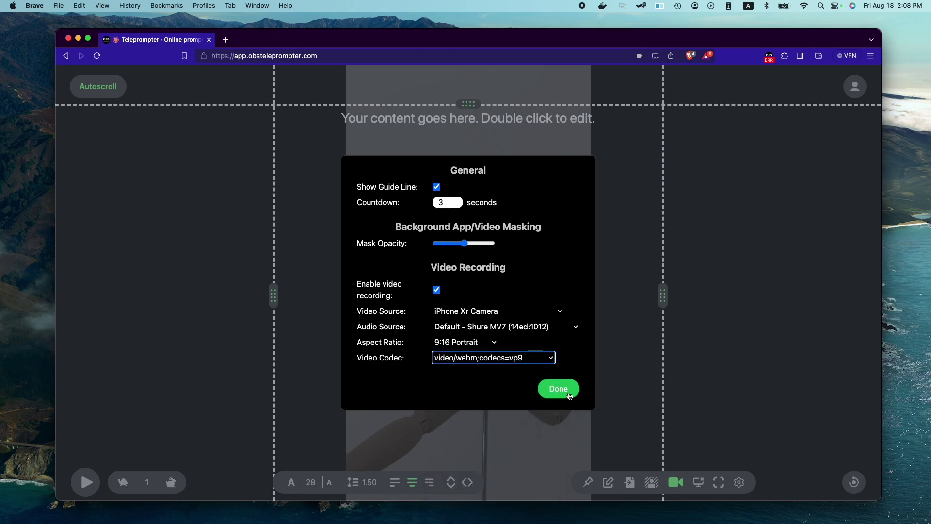
Step: Close the settings, record a brief test clip after the countdown, and discard it unsaved
{"action": "left_click", "coordinate": [564, 391]}
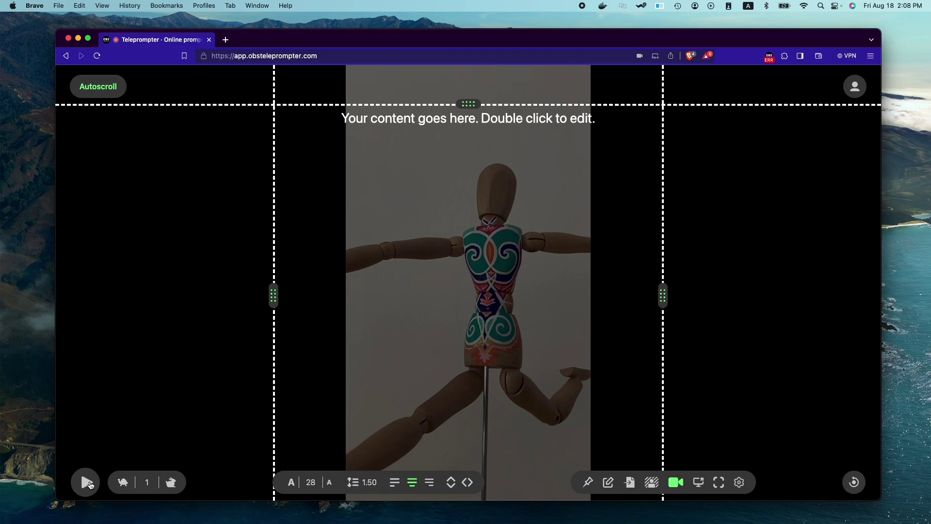
{"action": "left_click", "coordinate": [89, 483]}
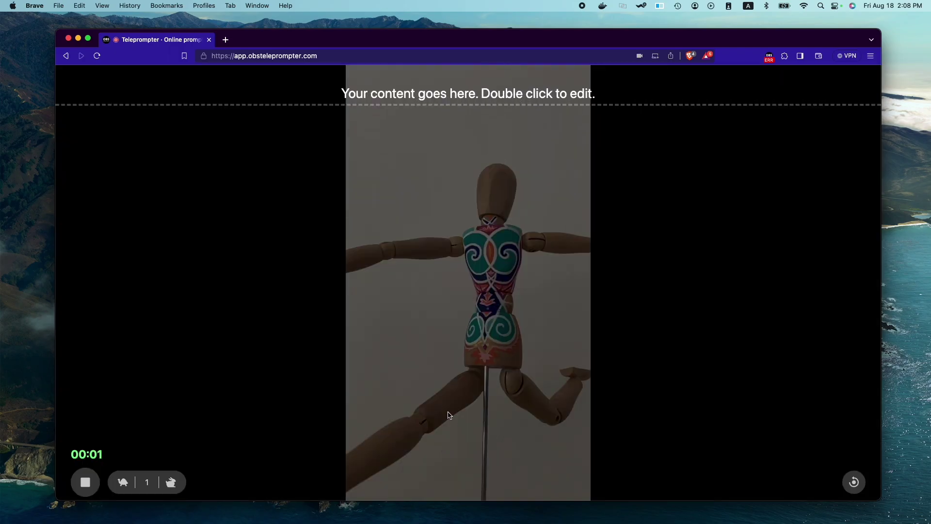
{"action": "key", "text": "space"}
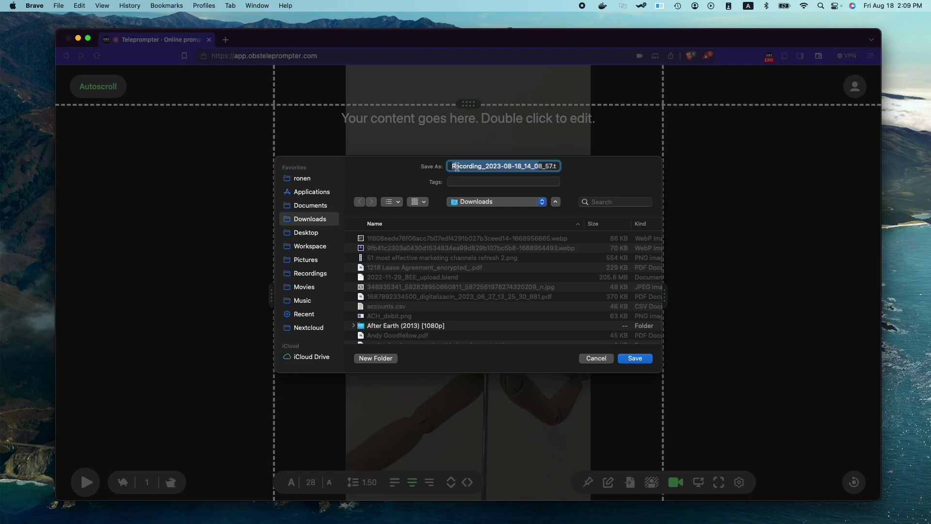
{"action": "left_click", "coordinate": [600, 360]}
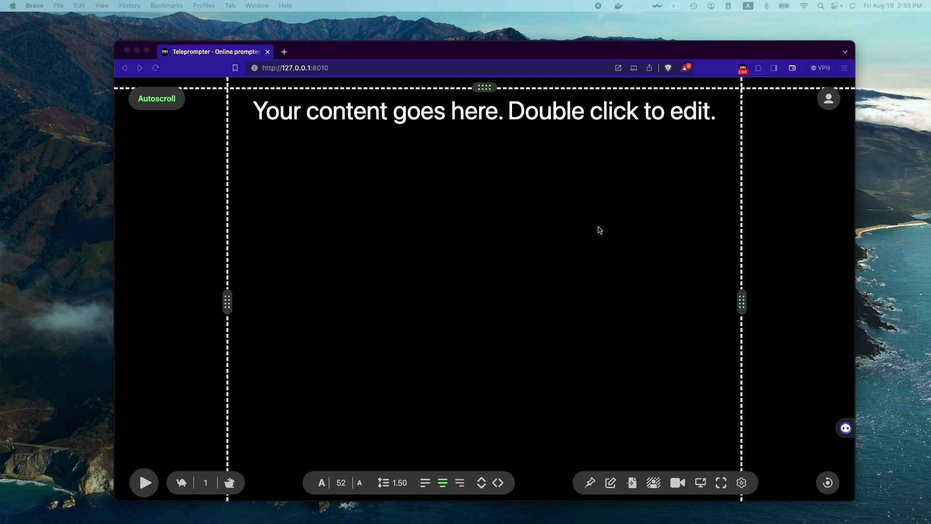
Step: Switch between the teleprompter and OBS Studio, leaving OBS Studio's Cam scene in front
{"action": "key", "text": "super+Tab"}
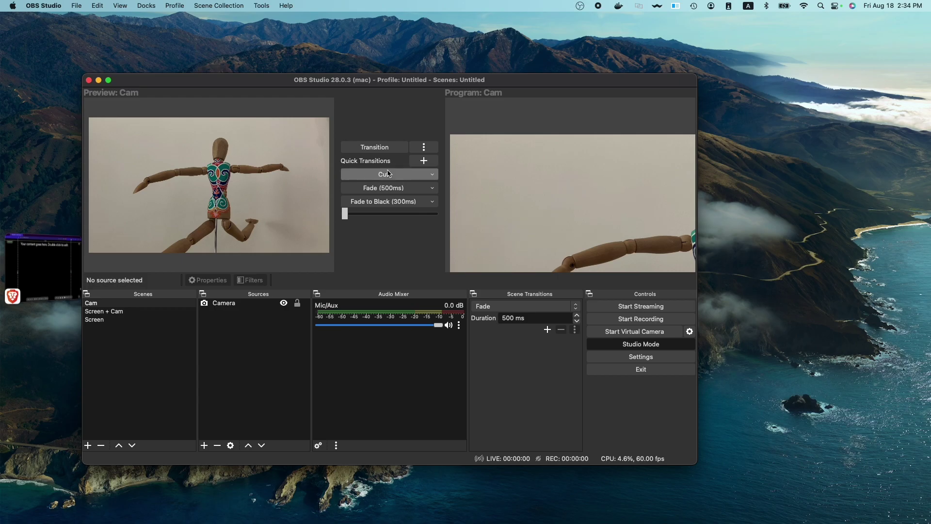
{"action": "key", "text": "super+Tab"}
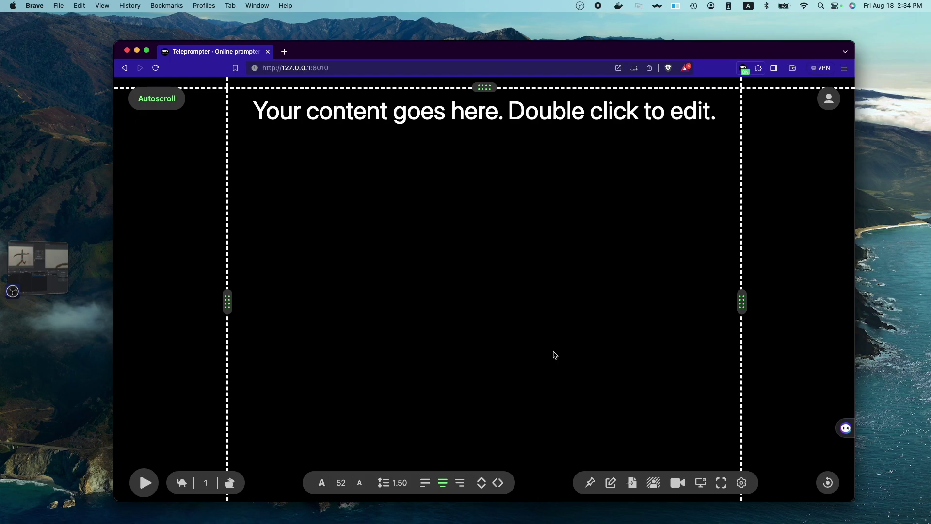
{"action": "key", "text": "super+Tab"}
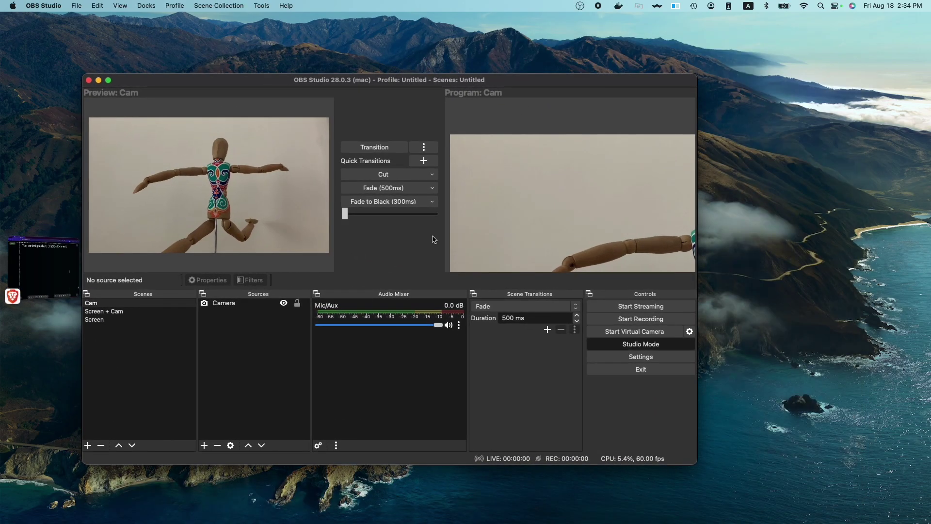
Step: Open a windowed projector of the Program output and move it out of the way
{"action": "right_click", "coordinate": [531, 190]}
{"action": "left_click", "coordinate": [559, 202]}
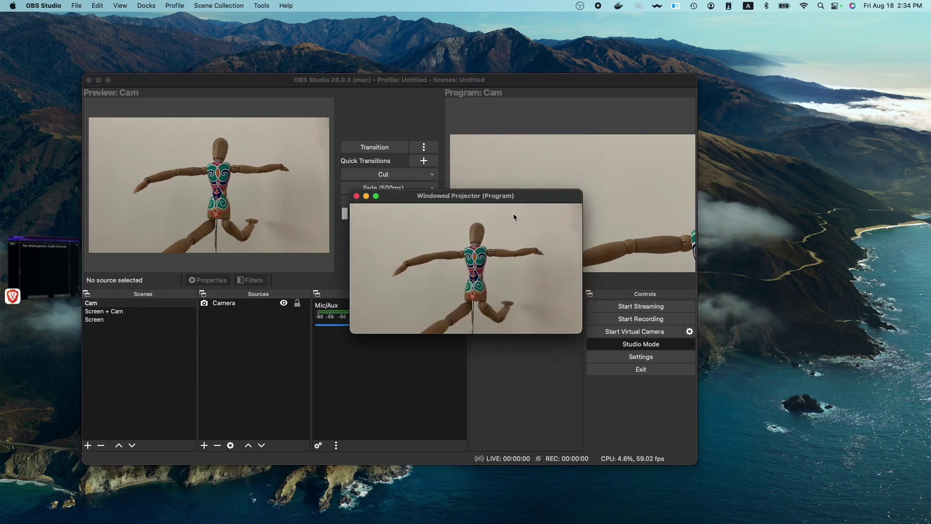
{"action": "left_click_drag", "start_coordinate": [424, 201], "coordinate": [404, 136]}
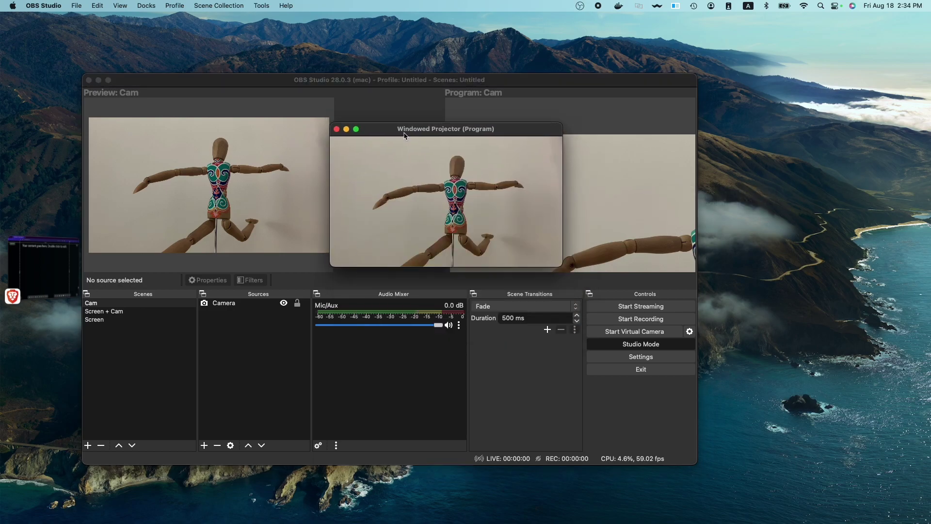
{"action": "left_click", "coordinate": [336, 128]}
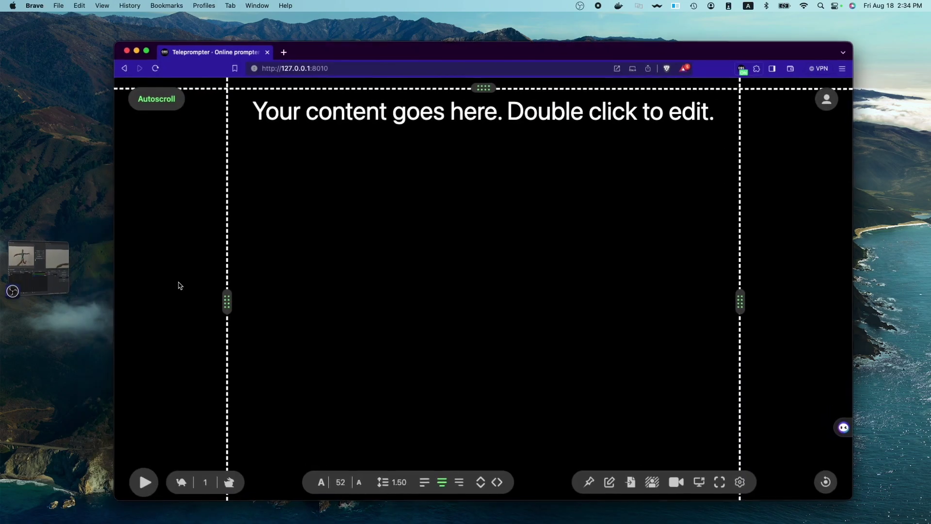
Step: Share the OBS Windowed Projector window as the teleprompter's background video
{"action": "left_click", "coordinate": [46, 267]}
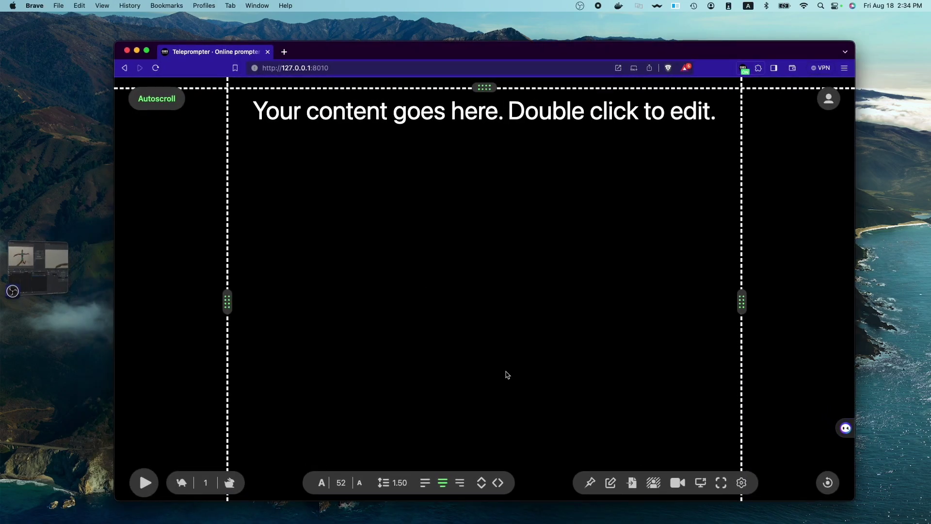
{"action": "left_click", "coordinate": [655, 482]}
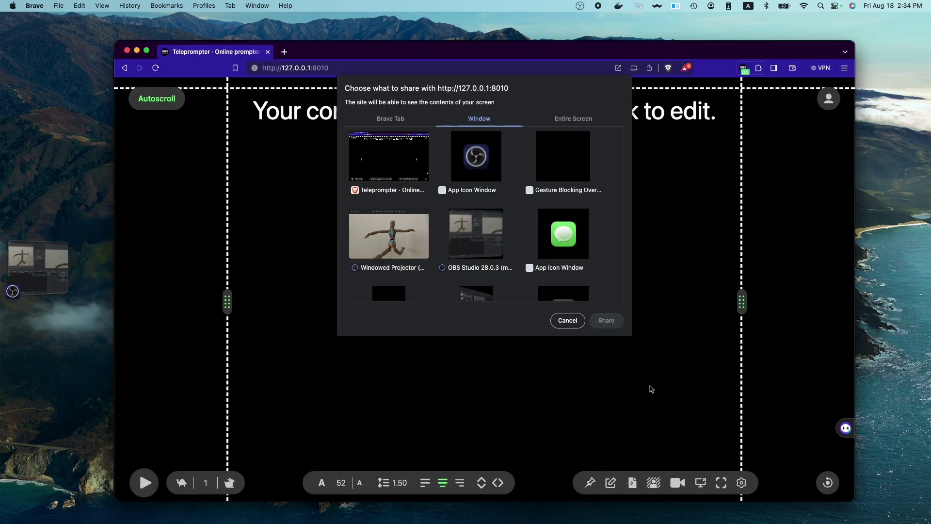
{"action": "left_click", "coordinate": [406, 243]}
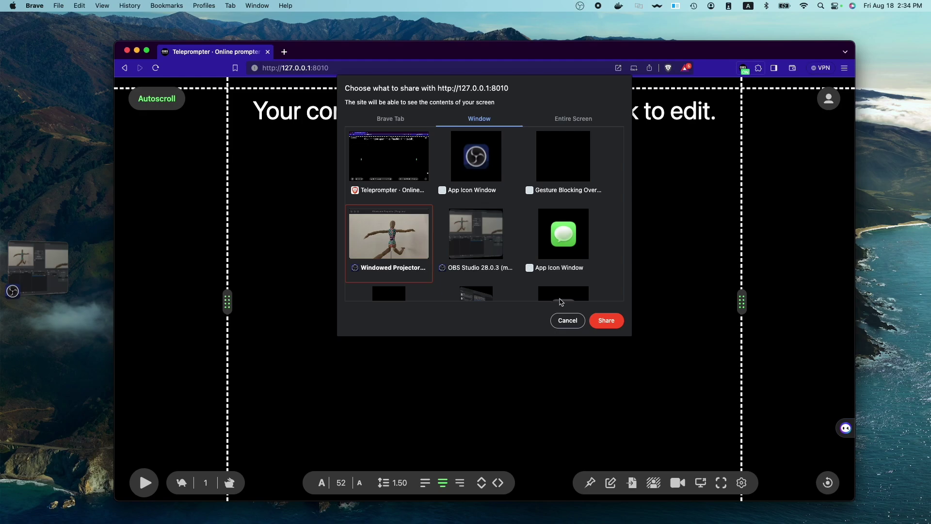
{"action": "left_click", "coordinate": [605, 320]}
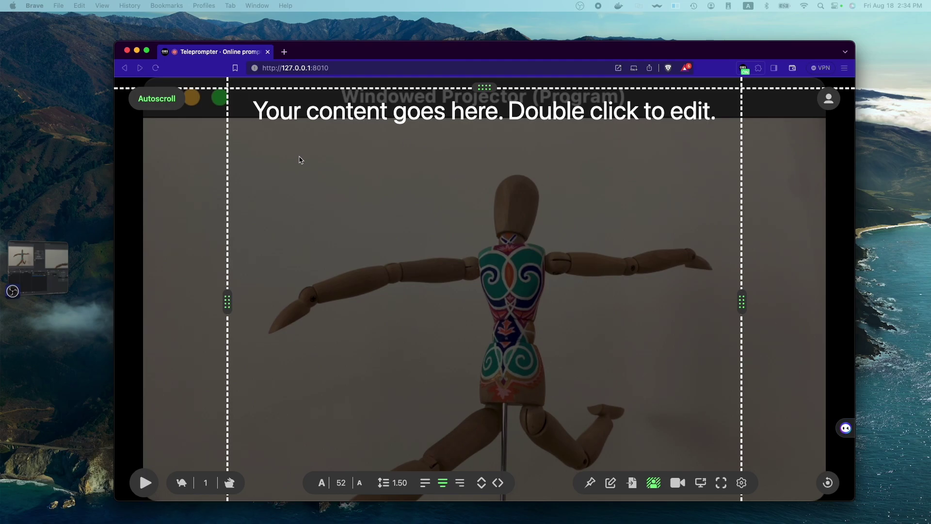
{"action": "left_click", "coordinate": [38, 266]}
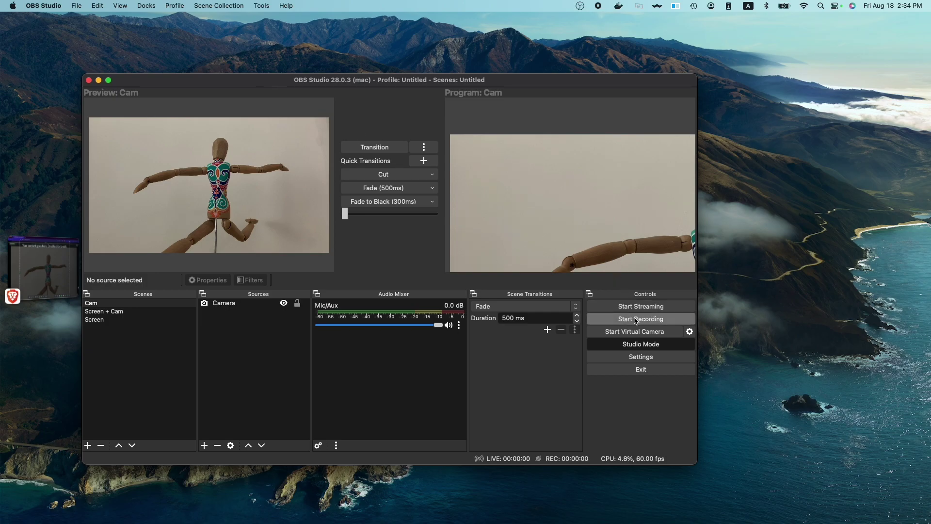
{"action": "left_click", "coordinate": [636, 321]}
{"action": "left_click", "coordinate": [42, 258]}
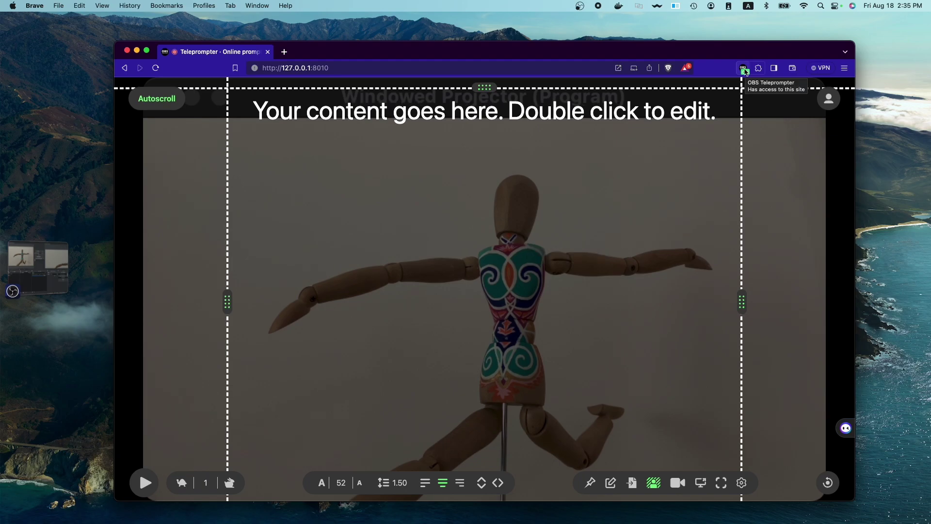
{"action": "key", "text": "super+Tab"}
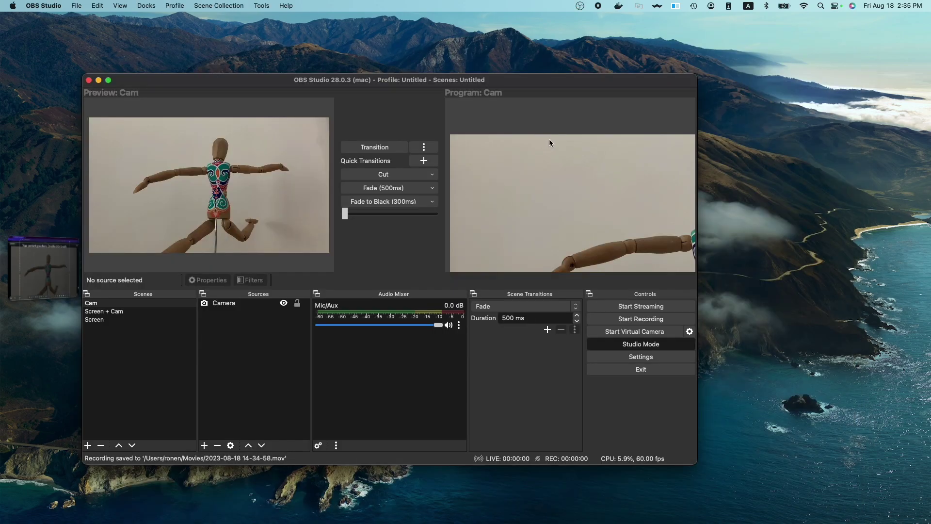